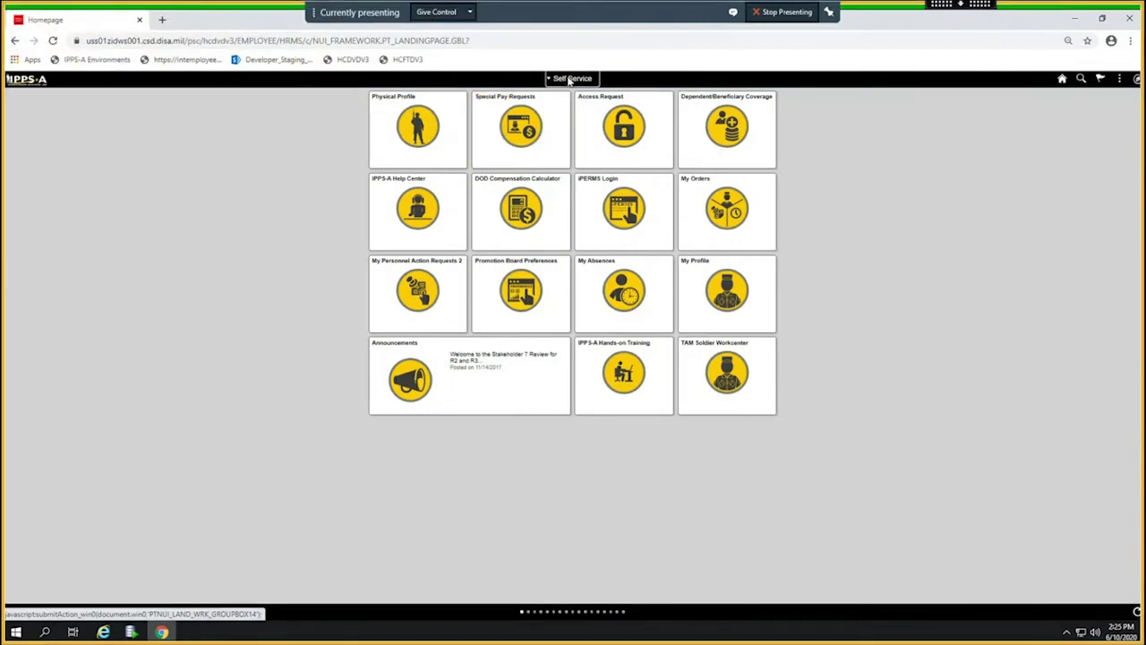
# Switch to the HR Professional role and expand Job Opening Administration in the TAM Unit Workcenter.
pyautogui.click(570, 79)
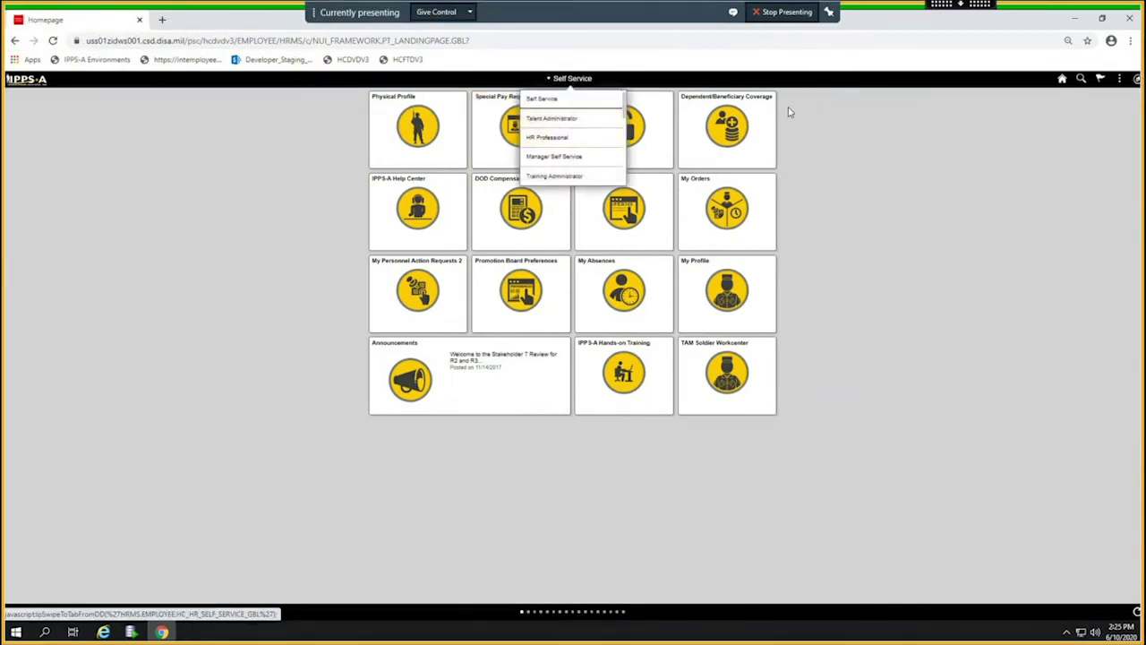
pyautogui.click(546, 137)
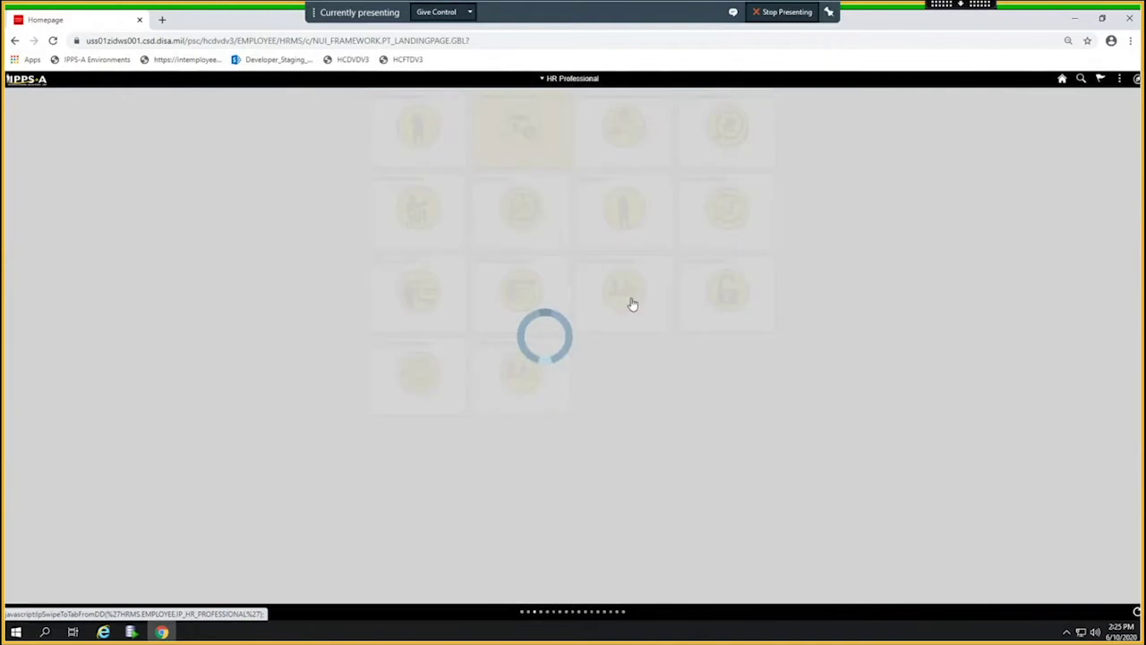
pyautogui.click(524, 376)
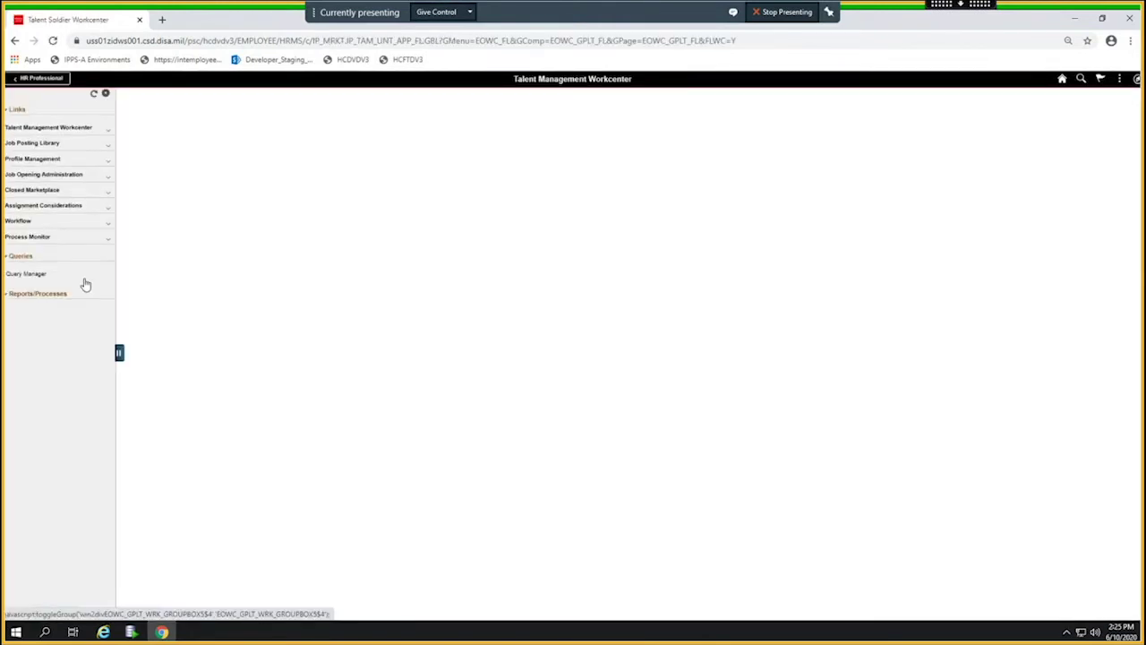
pyautogui.click(40, 176)
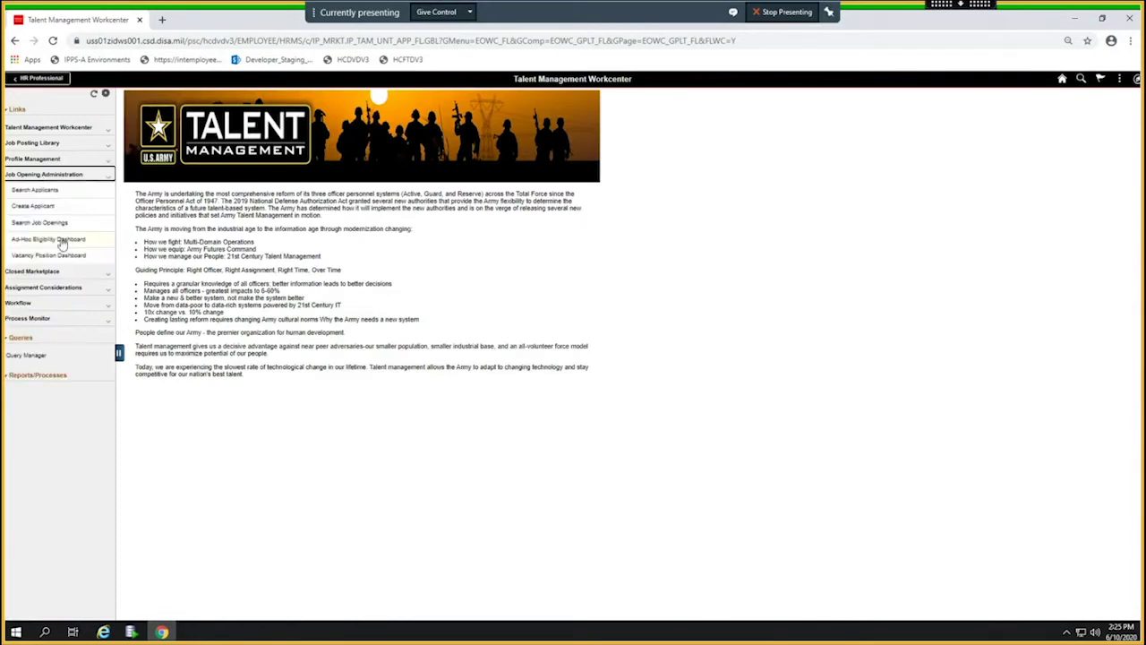
# Search for job opening 498 and open the Deputy Chief of Staff (DCS) G1 result.
pyautogui.click(41, 223)
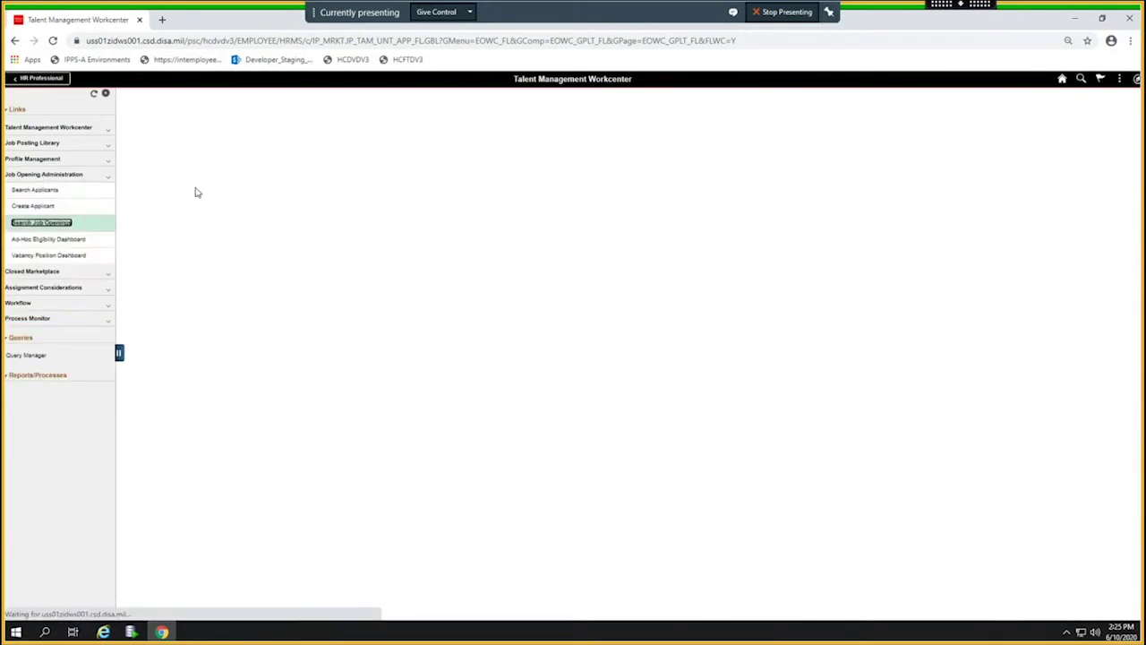
pyautogui.click(286, 175)
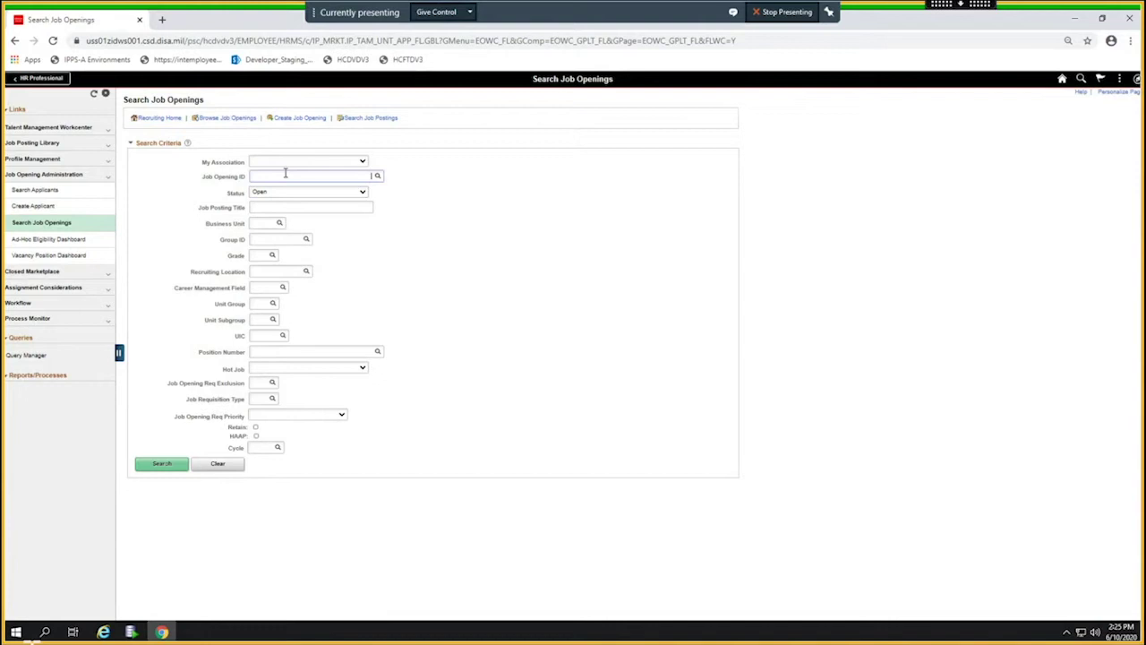
pyautogui.write('498')
pyautogui.click(161, 463)
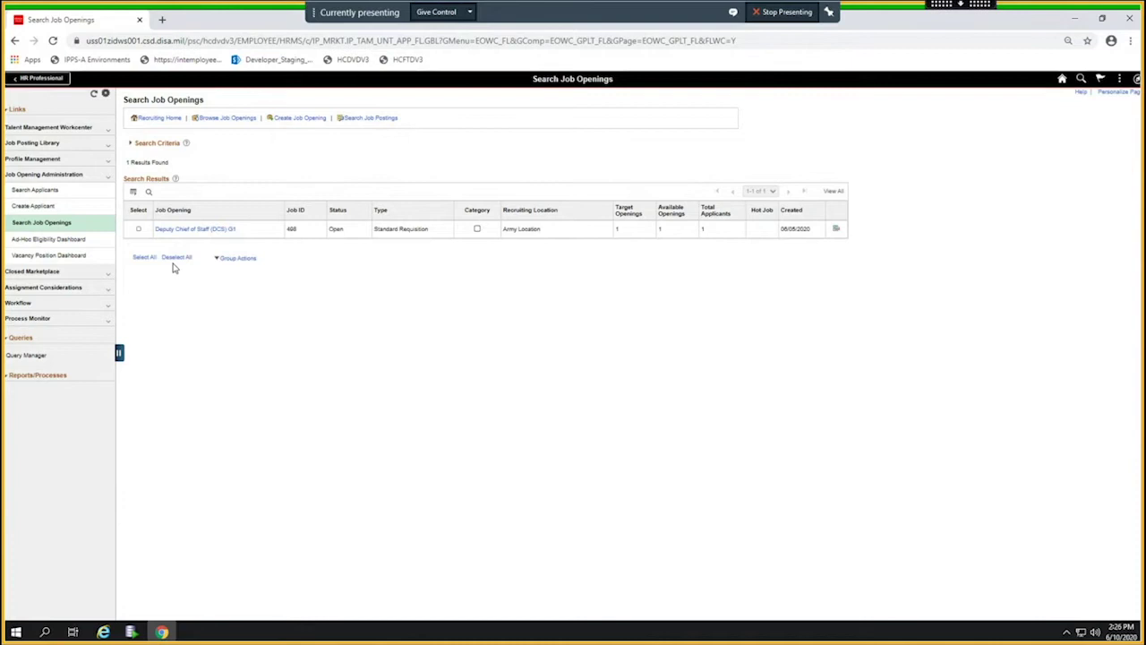
pyautogui.click(204, 231)
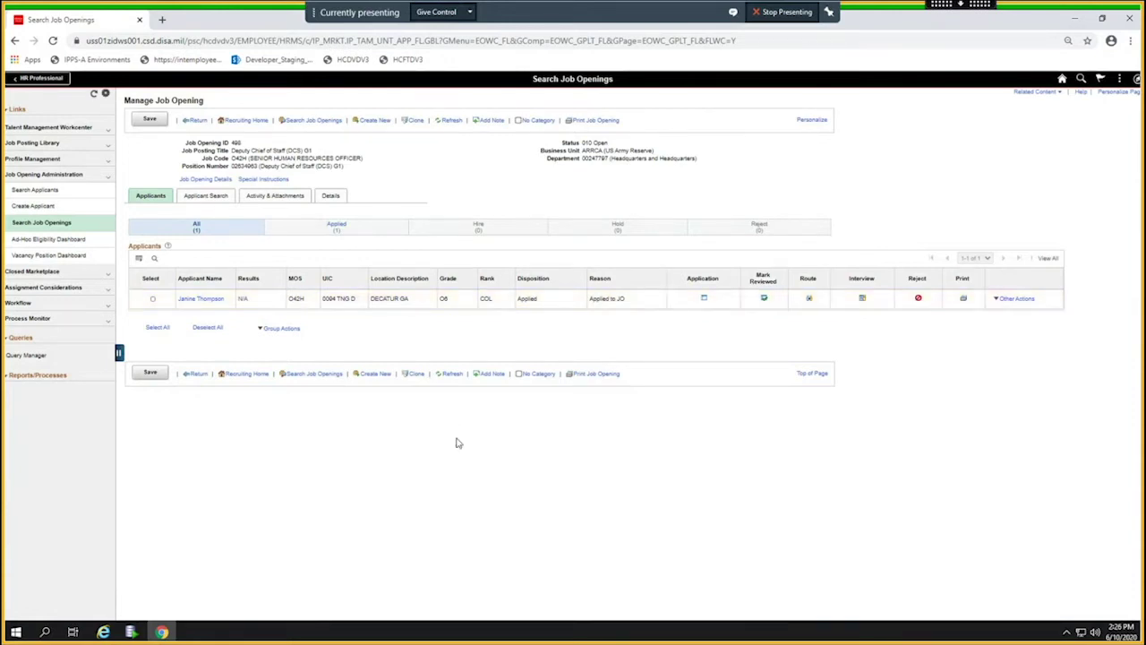
# Extend a job offer to the applicant via Other Actions and confirm the submission.
pyautogui.click(1026, 302)
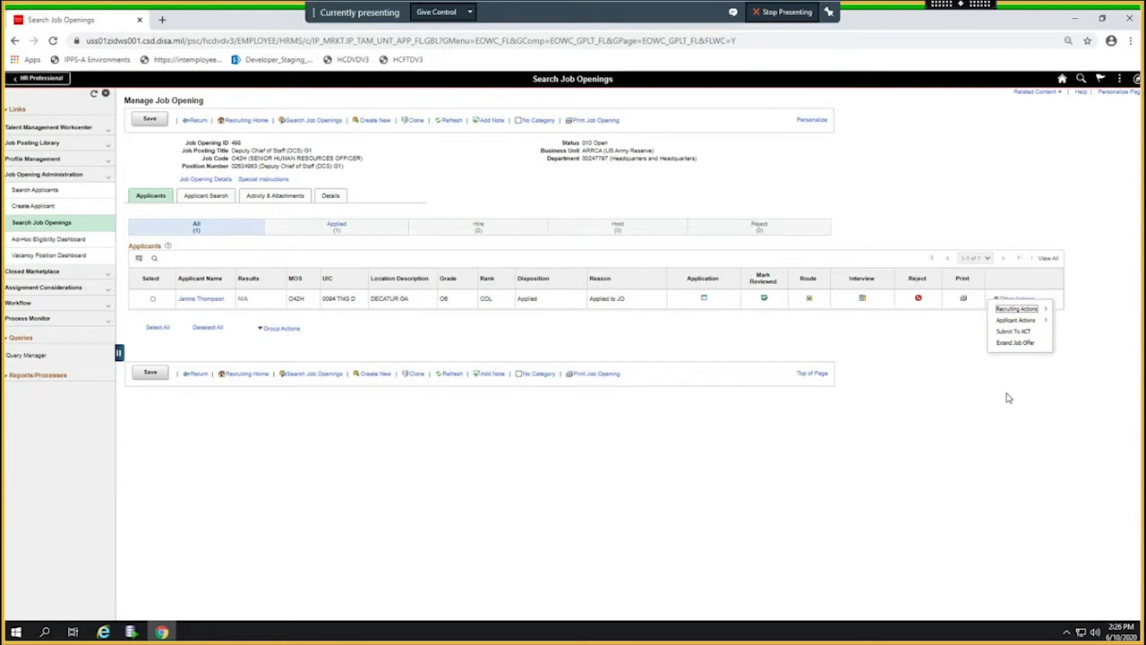
pyautogui.click(1008, 346)
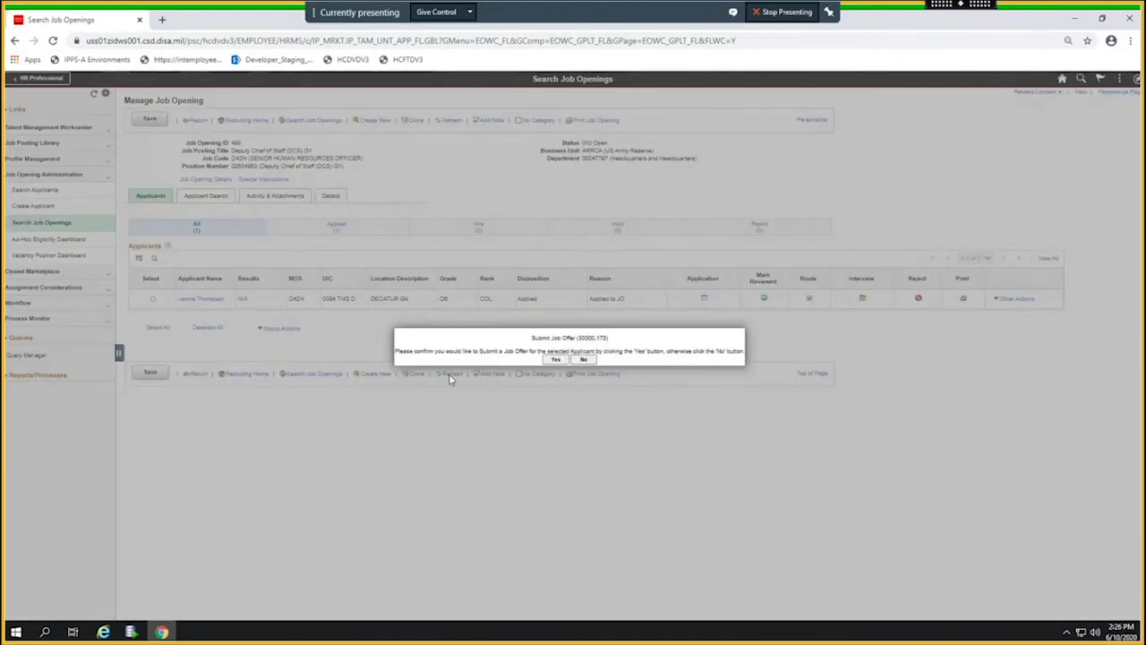
pyautogui.click(556, 359)
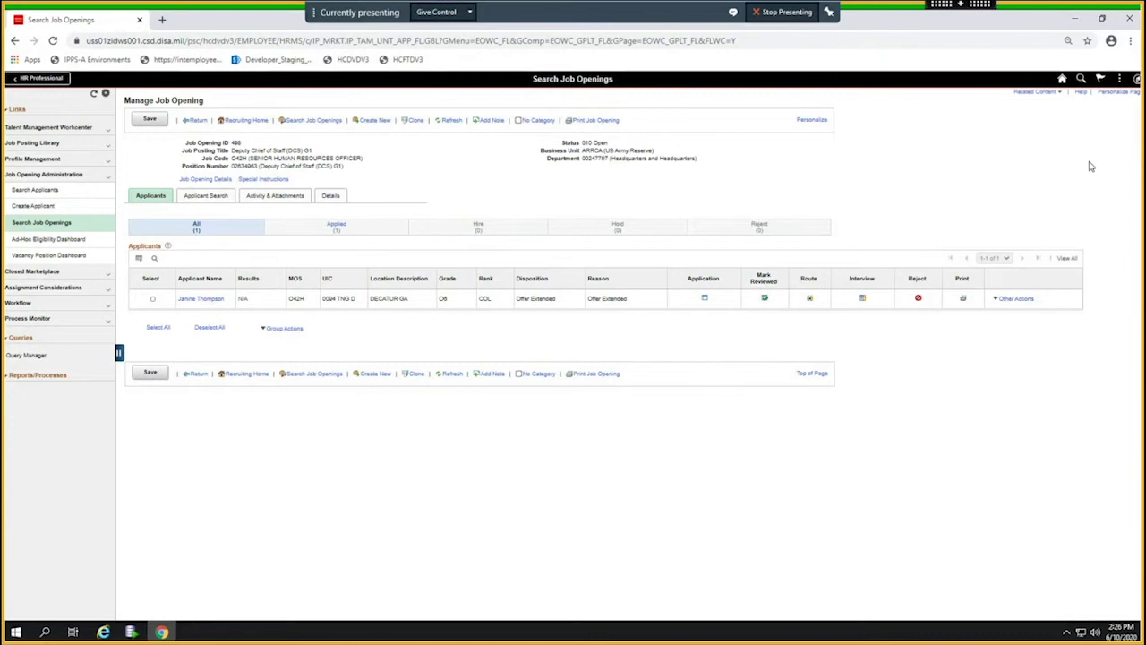
# Sign out, sign in with the soldier's user ID and password, and check the alerts.
pyautogui.click(1119, 79)
pyautogui.click(1047, 231)
pyautogui.write('LA')
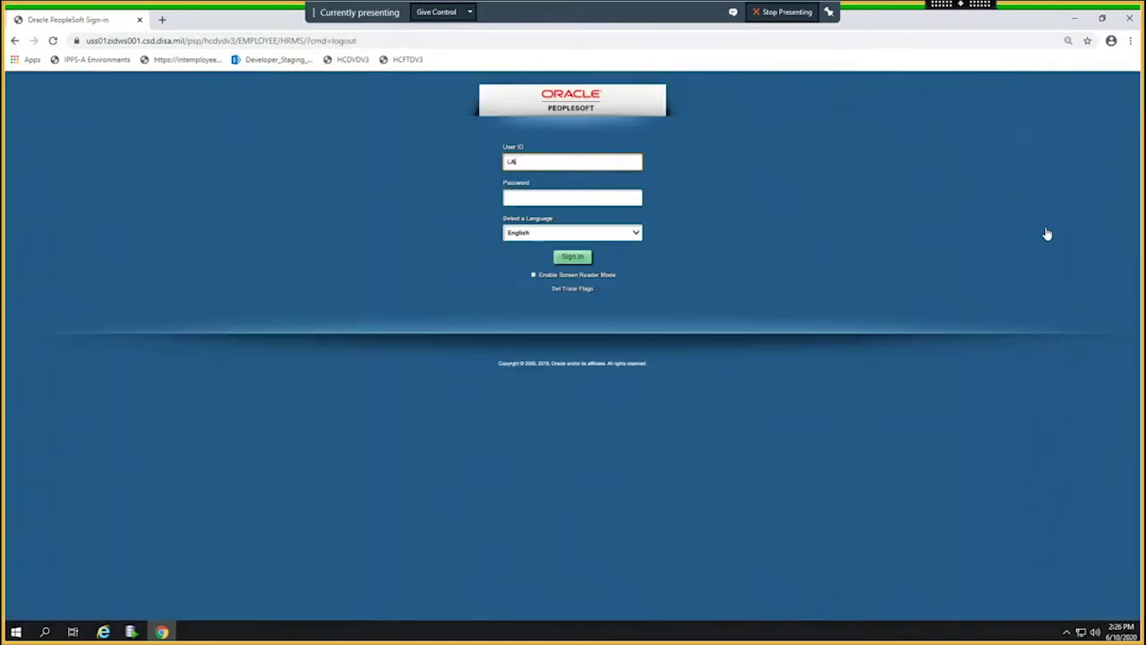
pyautogui.write('_MEMBER_RA')
pyautogui.press('Tab')
pyautogui.write('•••••')
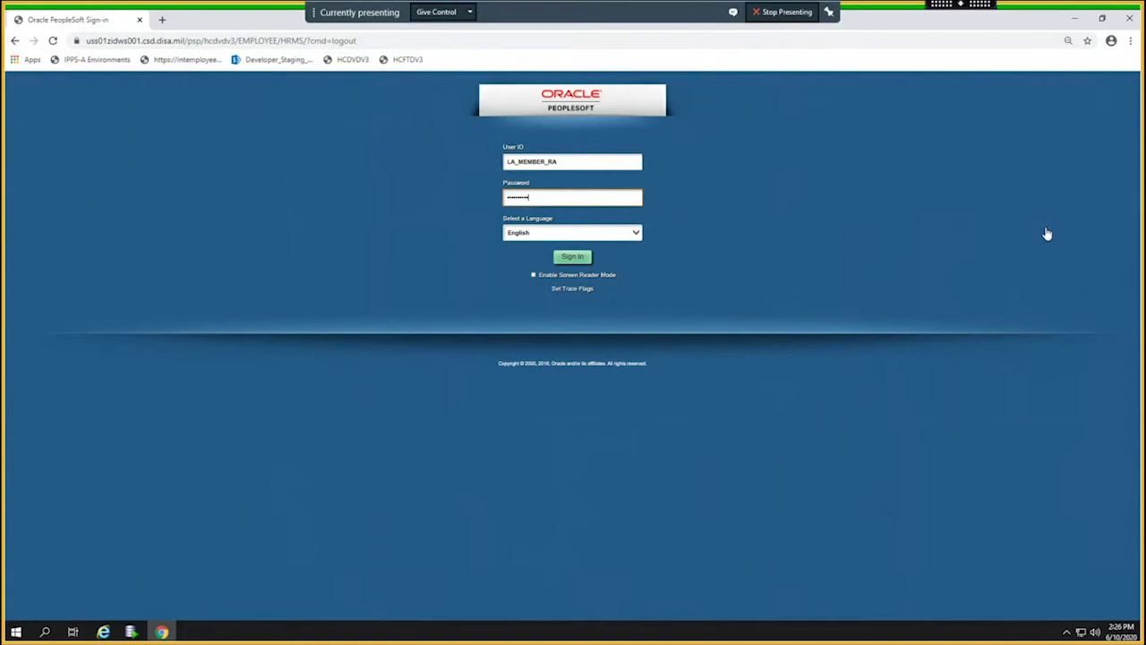
pyautogui.press('Return')
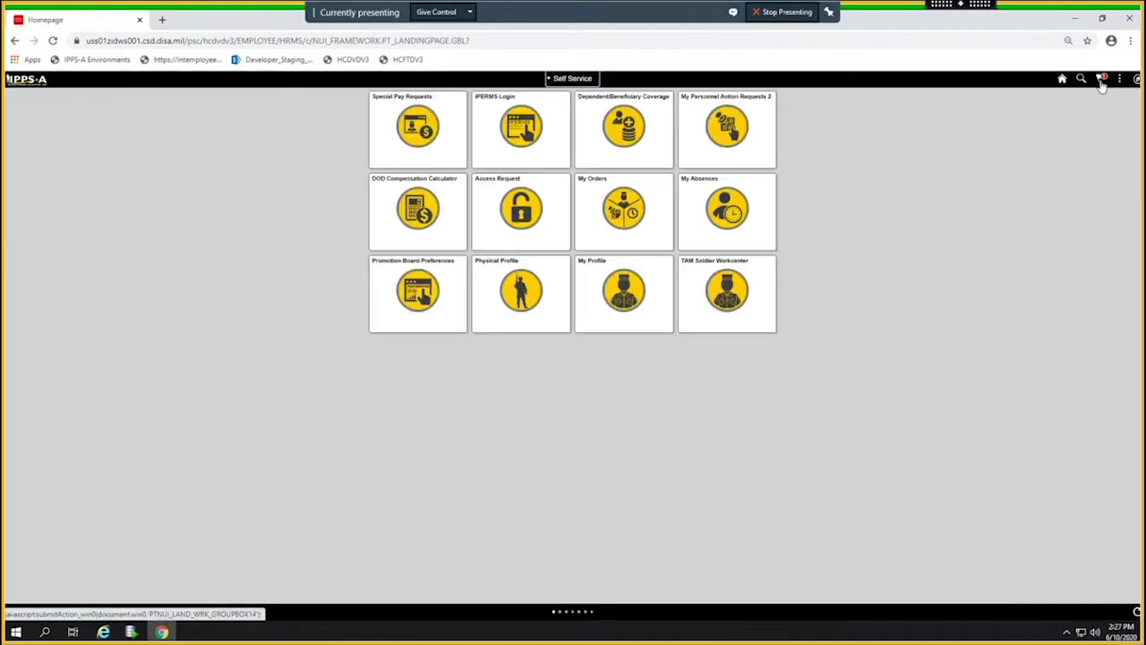
pyautogui.click(1100, 78)
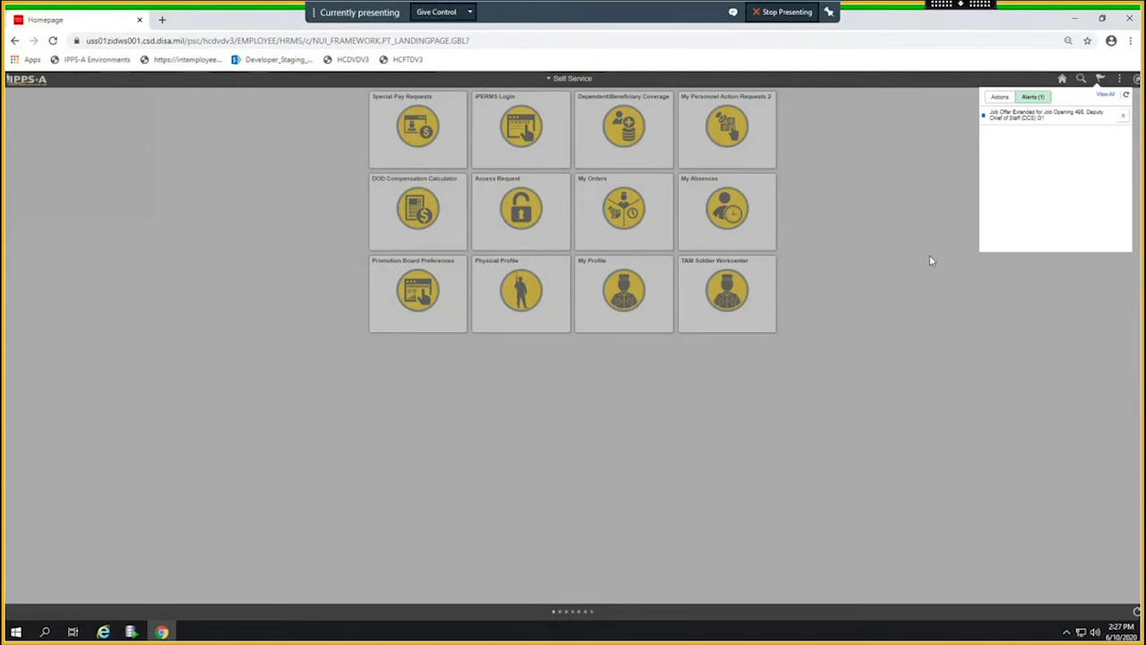
pyautogui.click(724, 302)
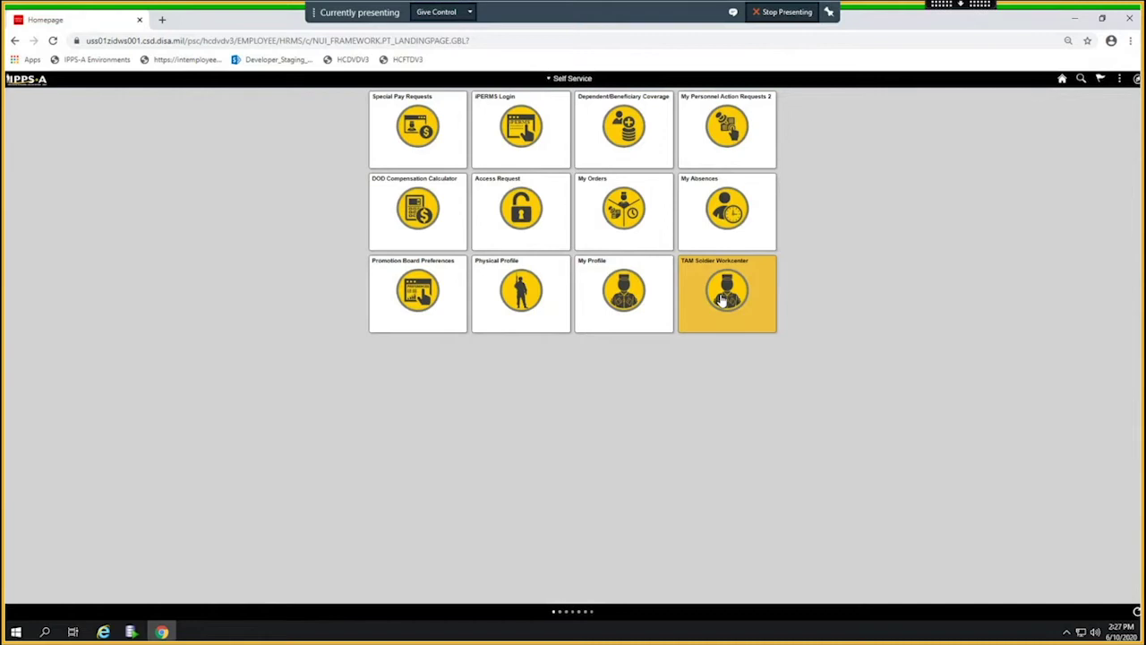
# Open My Job Openings in the TAM Soldier Workcenter and review opening 498's posting details.
pyautogui.click(723, 303)
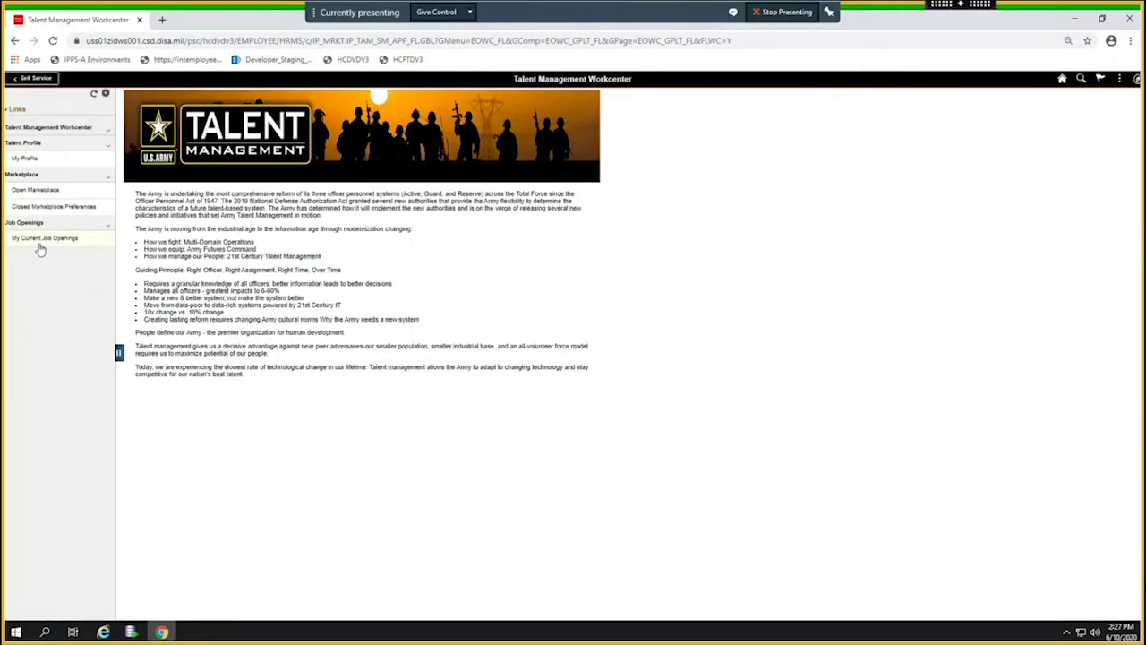
pyautogui.click(41, 239)
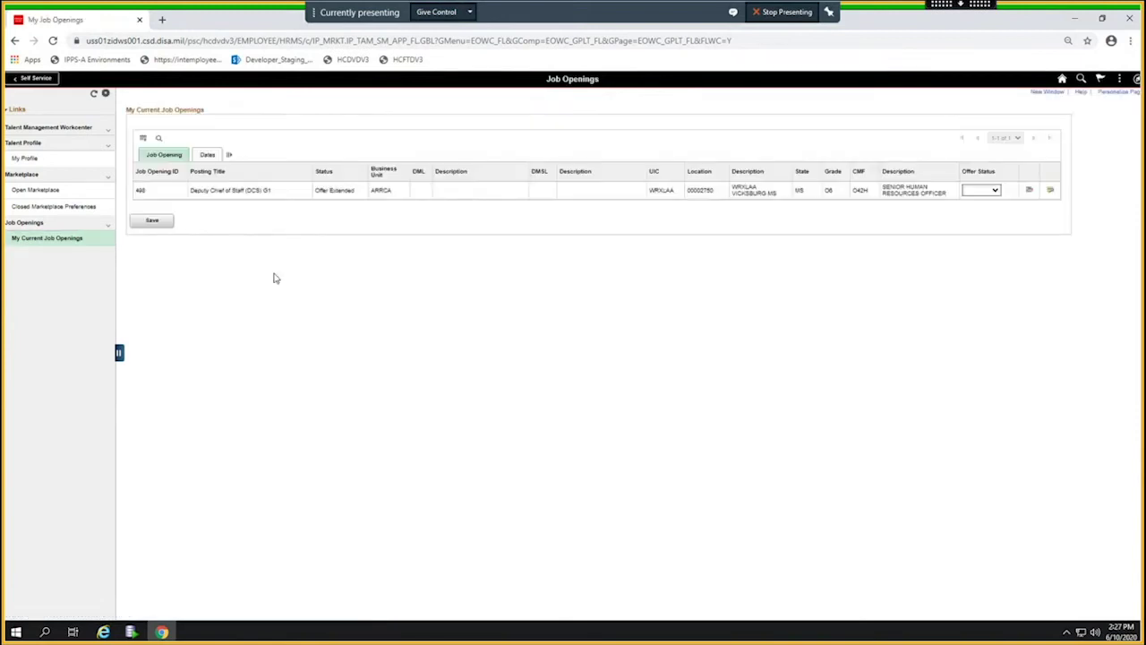
pyautogui.click(119, 354)
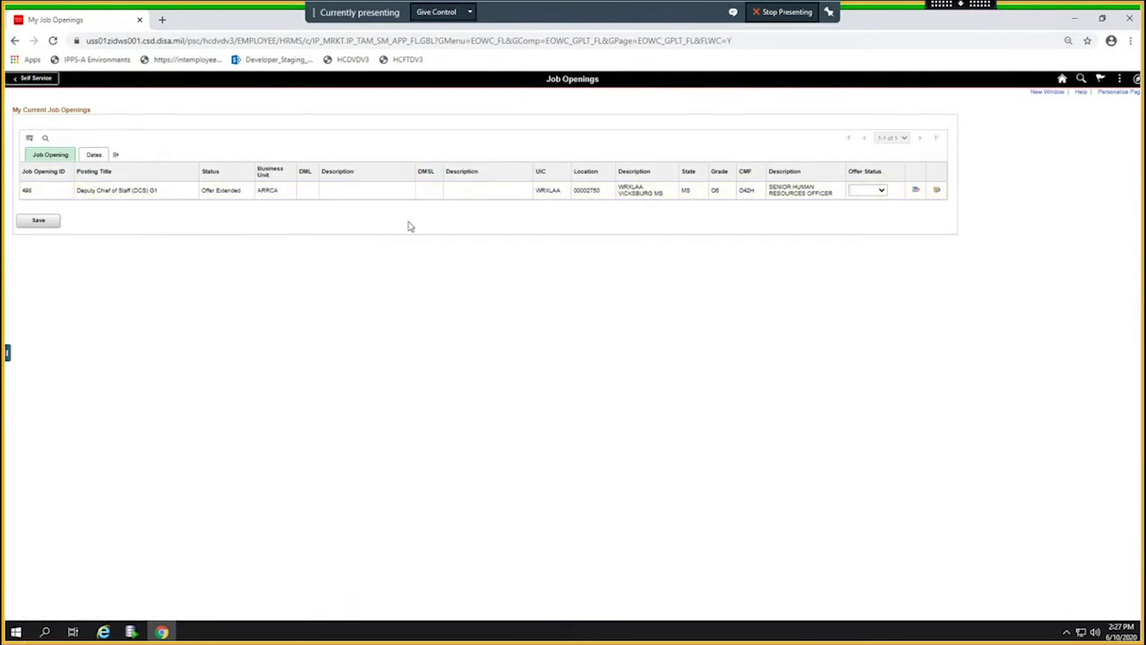
pyautogui.click(917, 193)
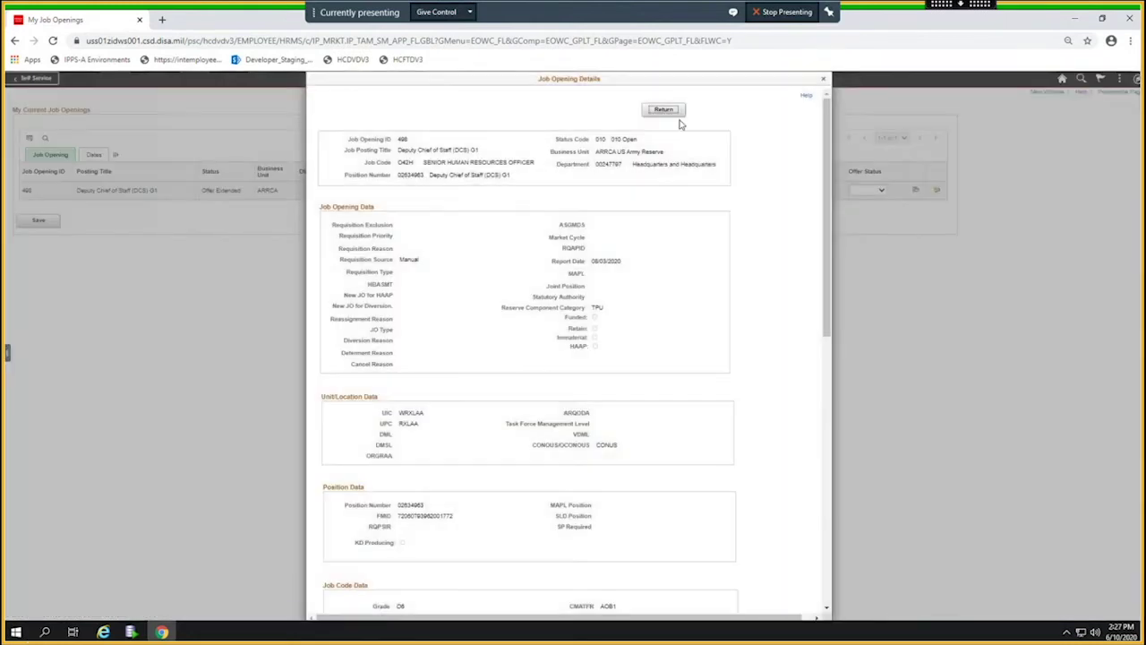
pyautogui.click(662, 111)
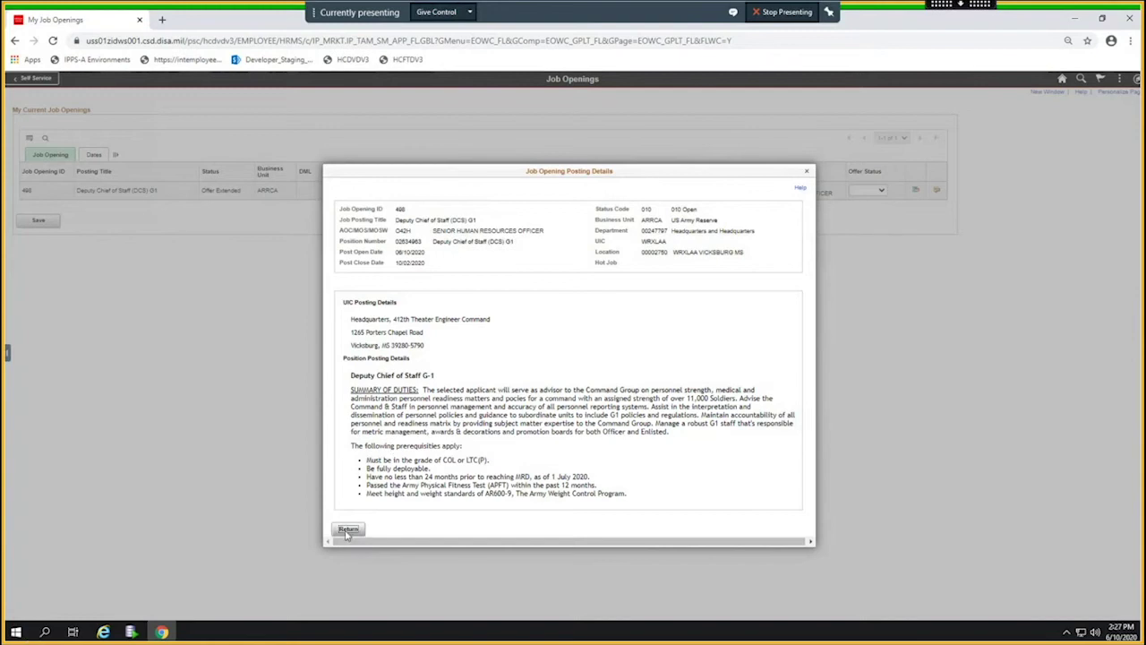
pyautogui.click(348, 530)
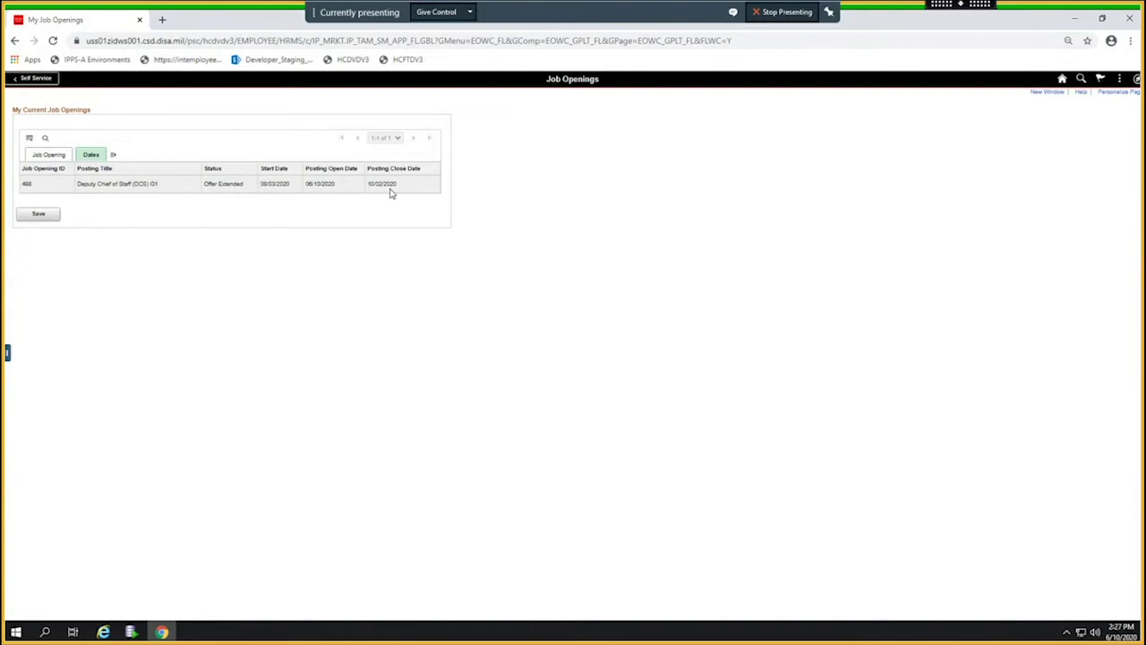
# Set opening 498's Offer Status to Accept on the Job Opening tab and save.
pyautogui.click(50, 155)
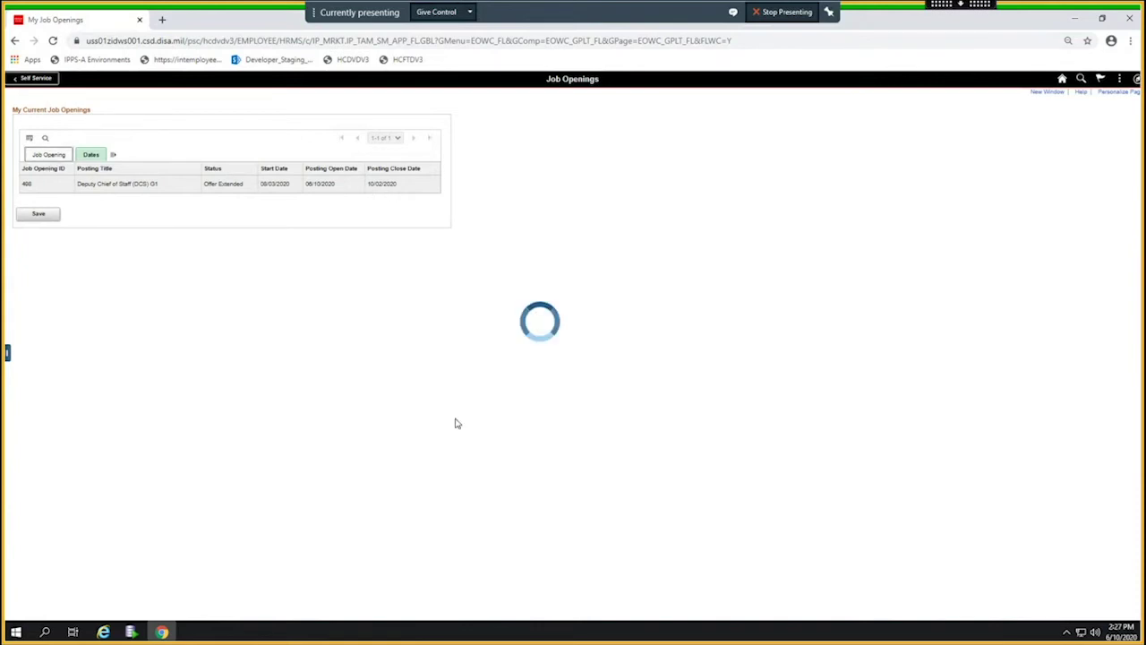
pyautogui.click(882, 191)
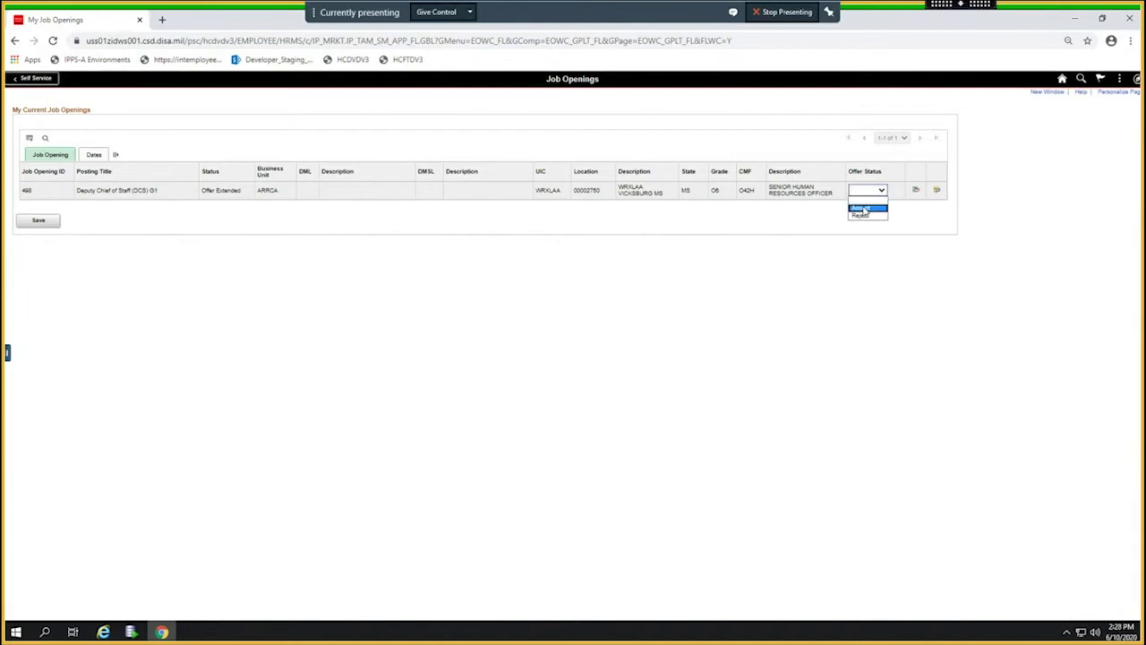
pyautogui.click(864, 209)
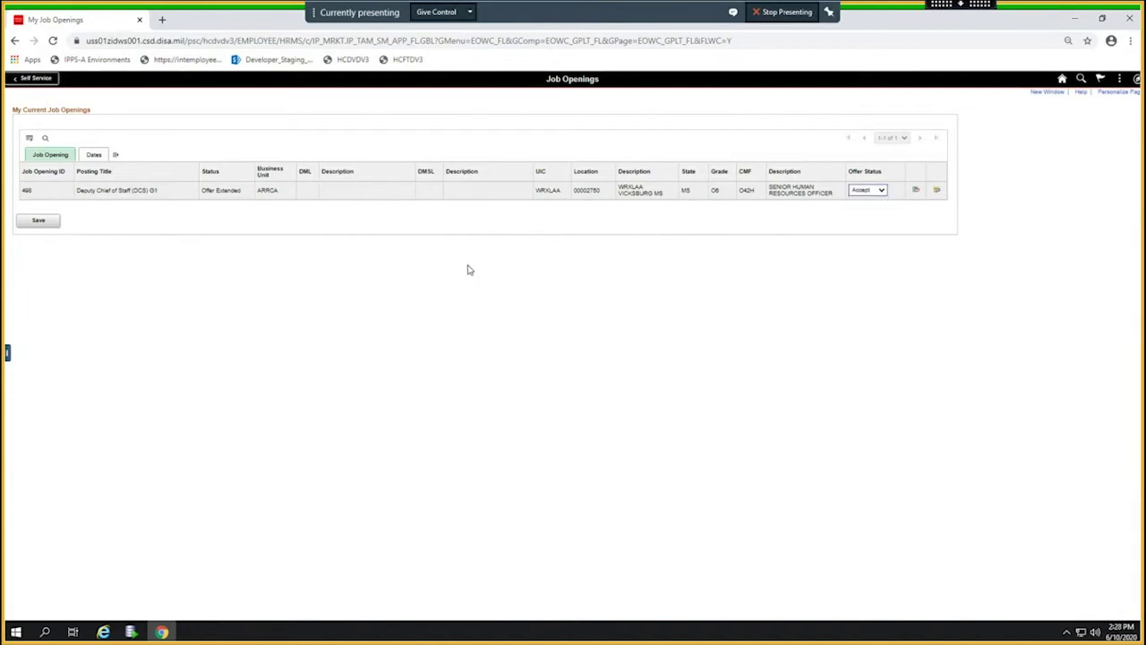
pyautogui.click(36, 221)
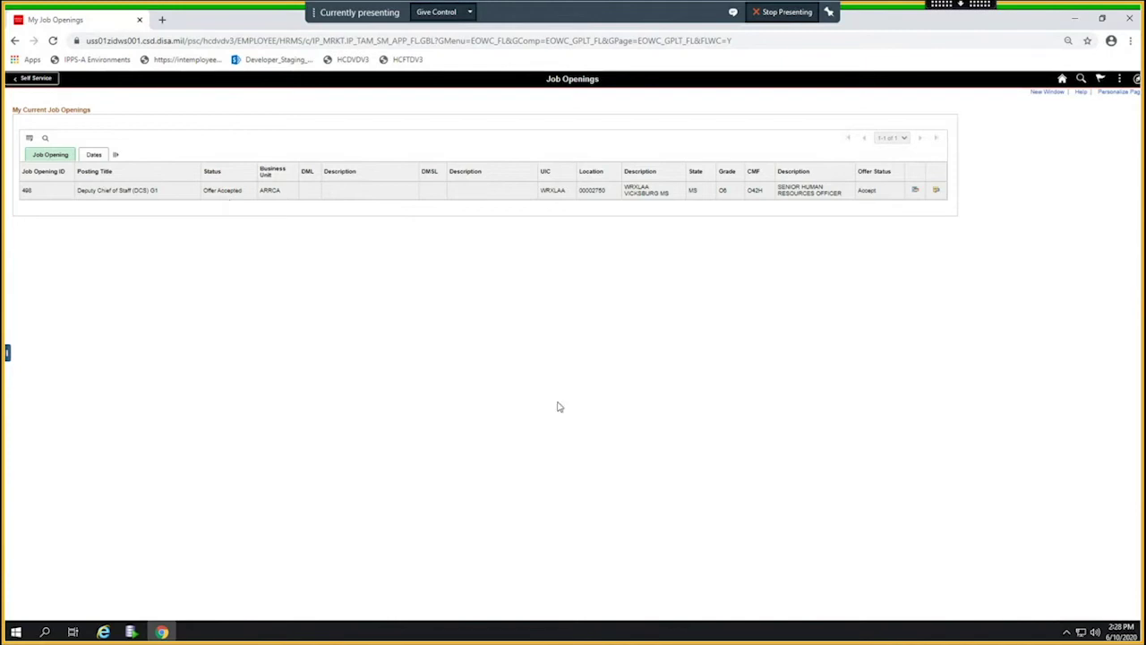
# Sign out, sign back in, and view the Alerts list in the notifications panel.
pyautogui.click(1119, 78)
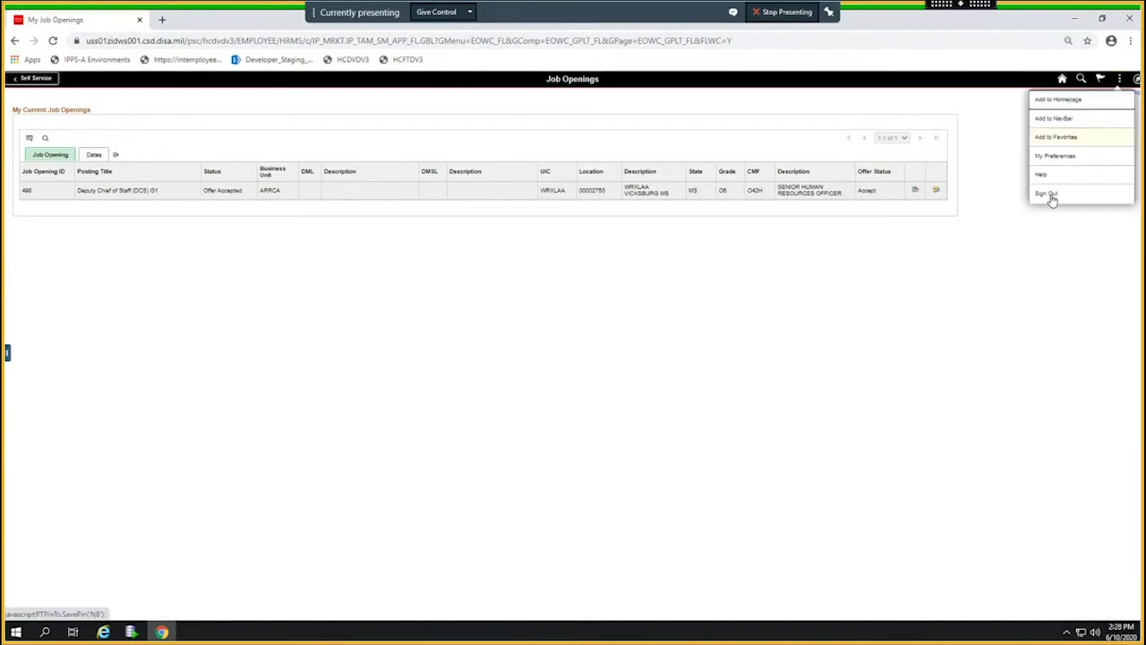
pyautogui.click(1047, 194)
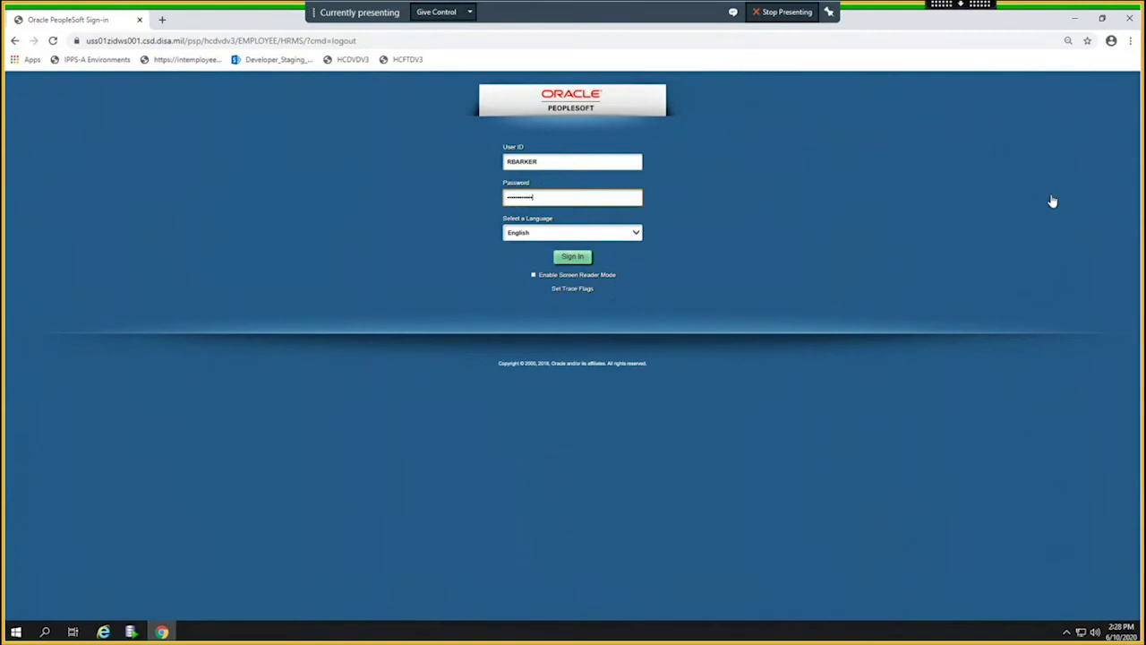
pyautogui.press('Return')
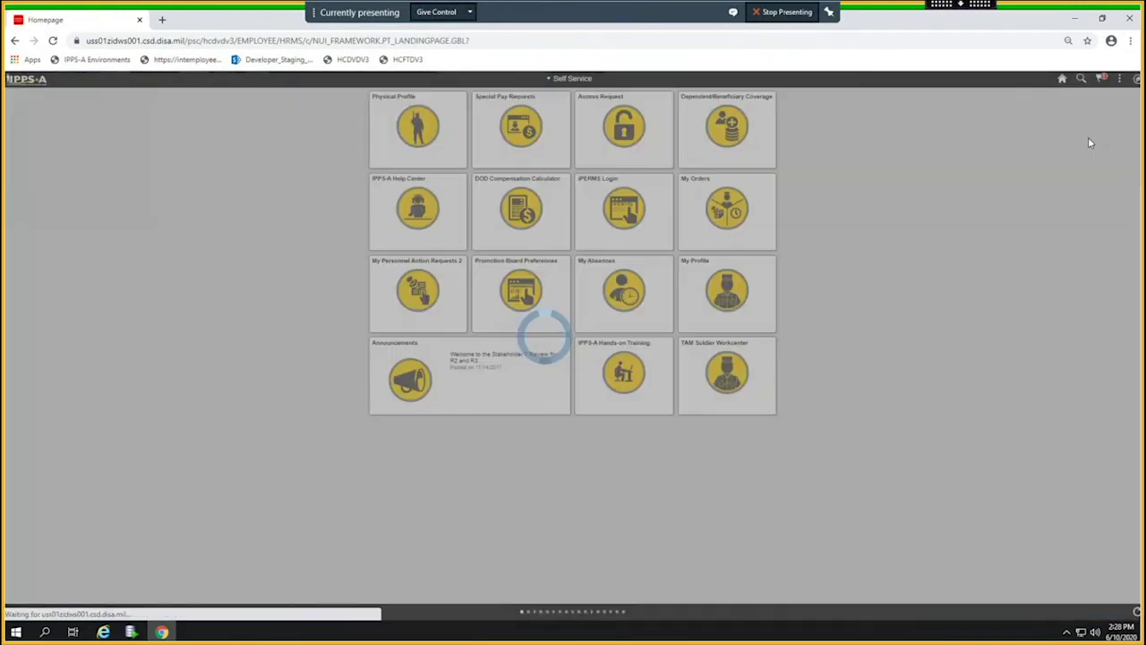
pyautogui.click(1100, 78)
pyautogui.click(1034, 98)
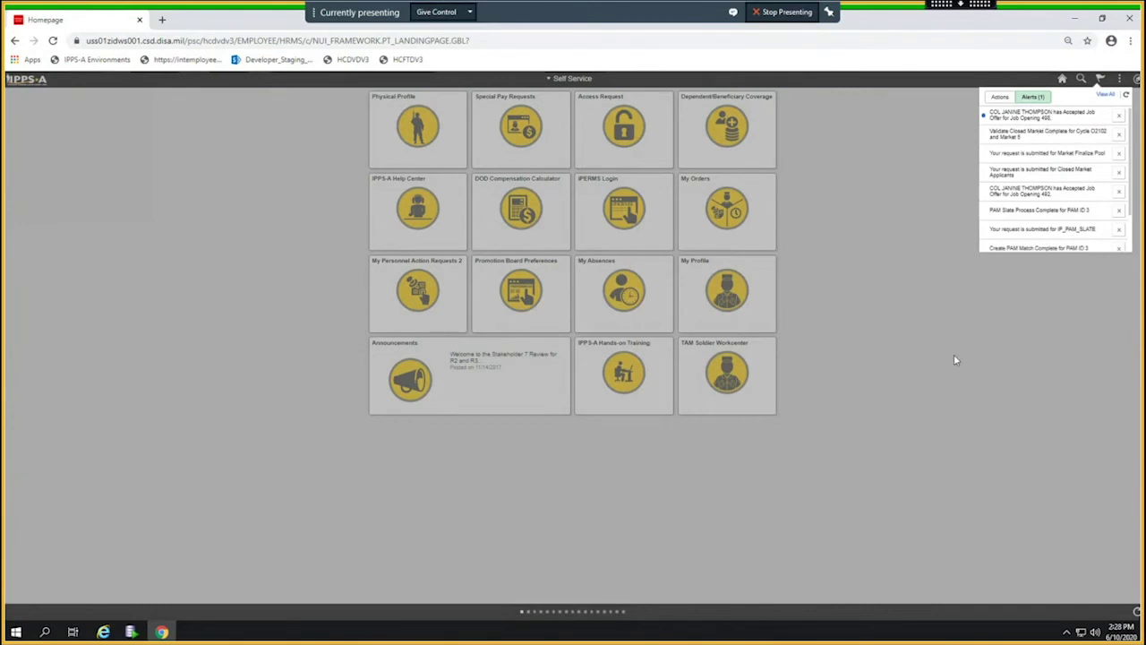
# Switch to HR Professional and reach Search Job Openings in the TAM Unit Workcenter.
pyautogui.click(865, 422)
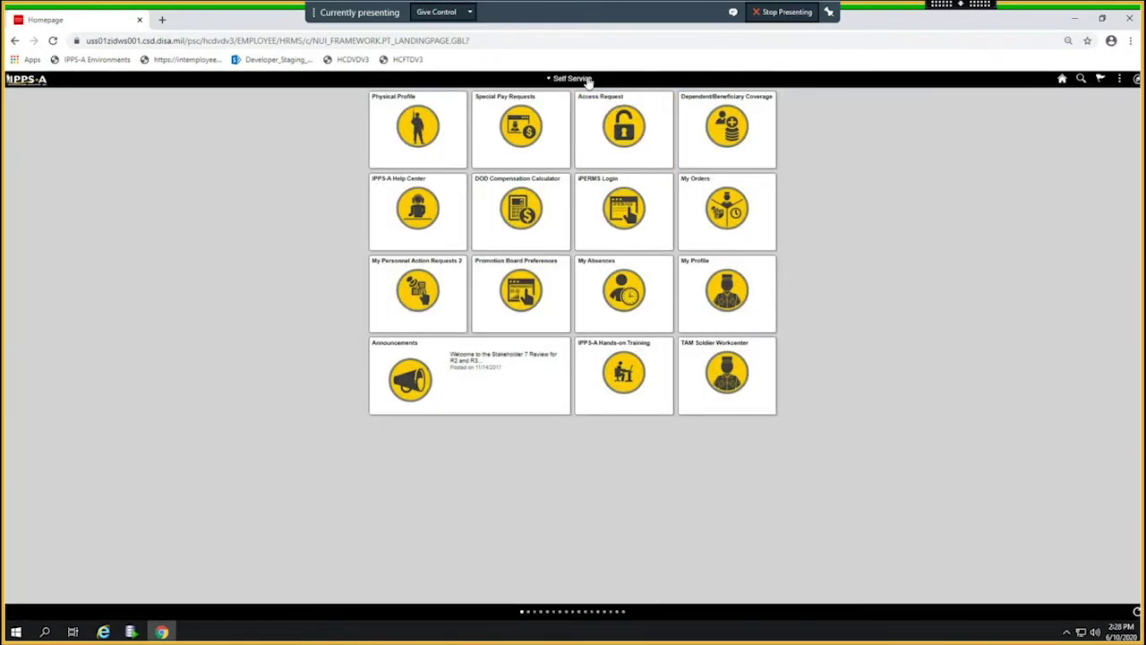
pyautogui.click(573, 79)
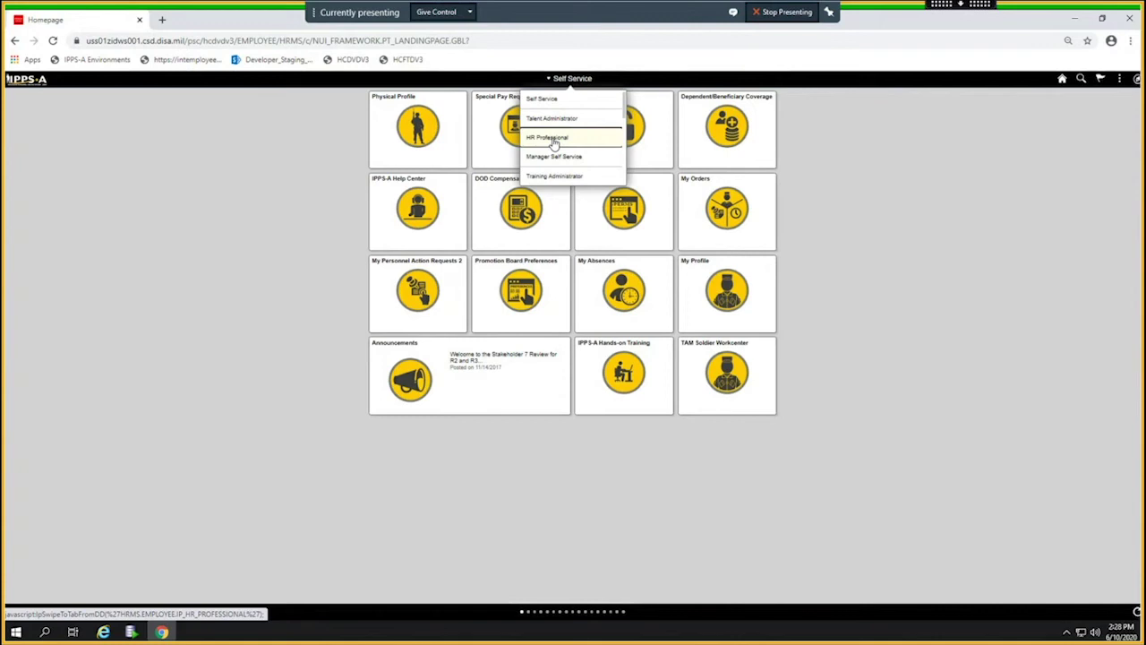
pyautogui.click(555, 139)
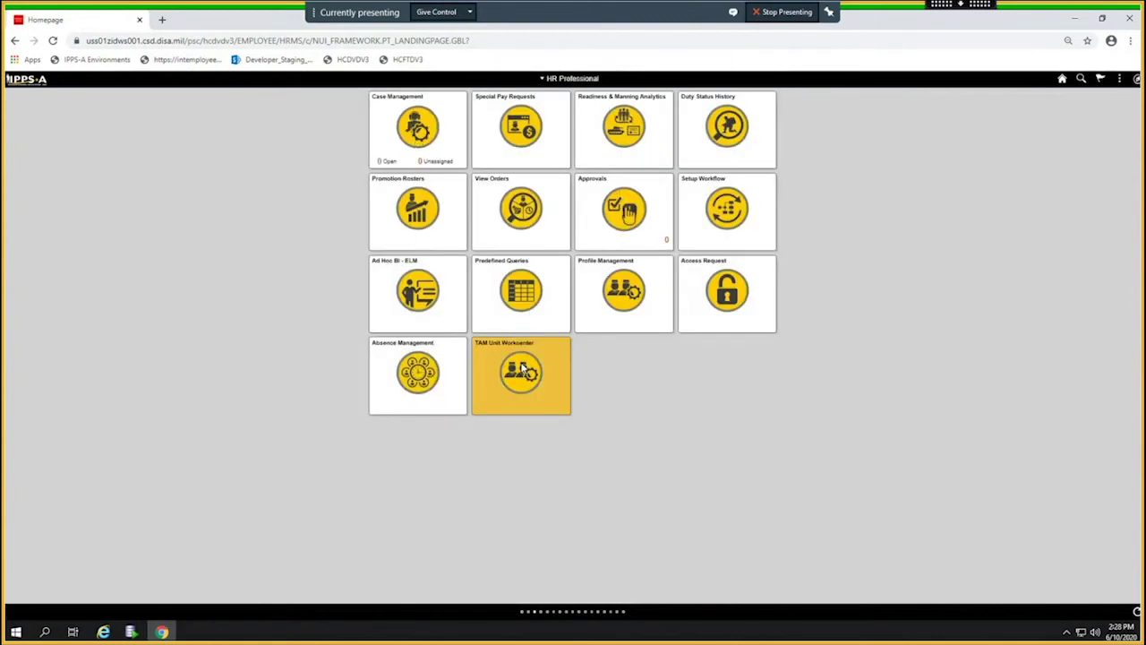
pyautogui.click(538, 388)
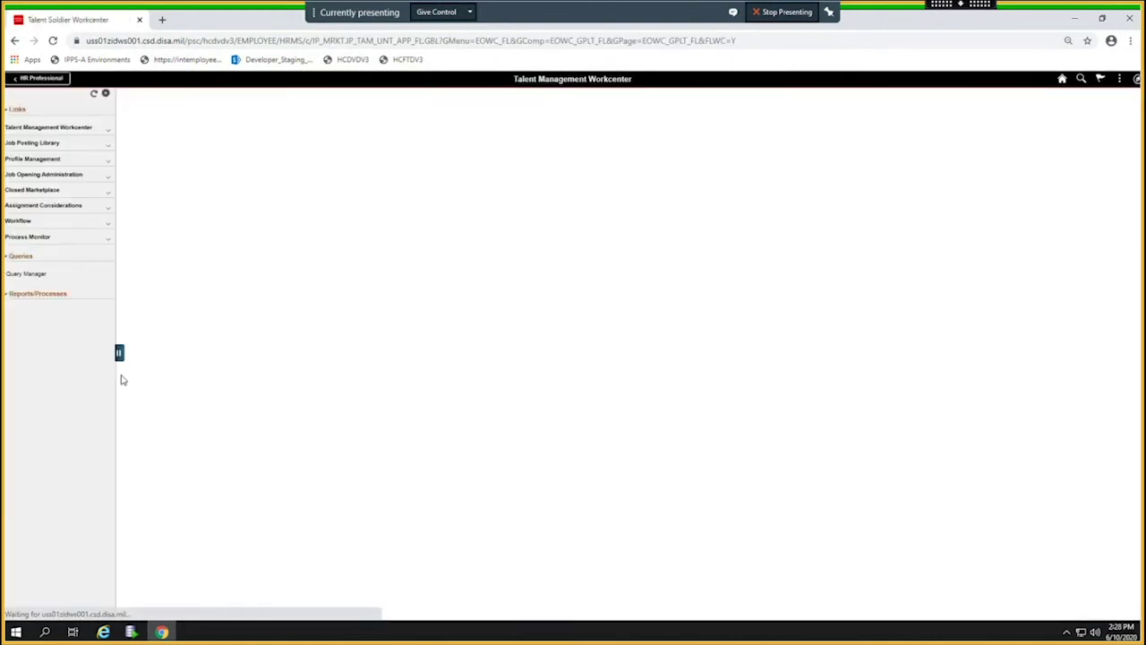
pyautogui.click(49, 176)
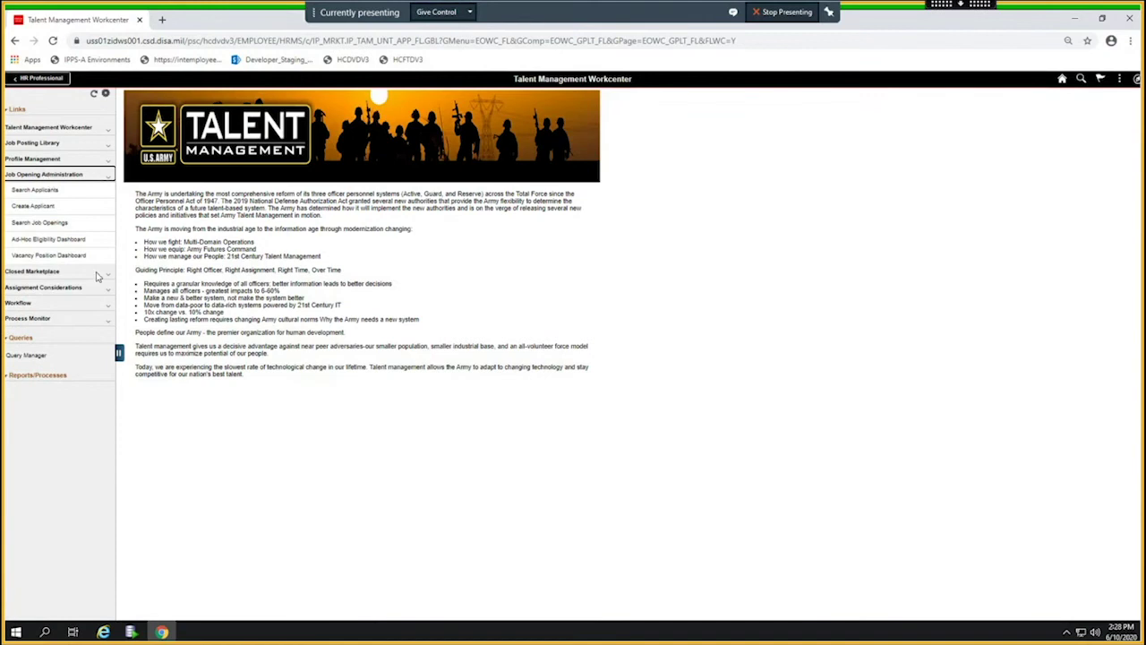
pyautogui.click(45, 222)
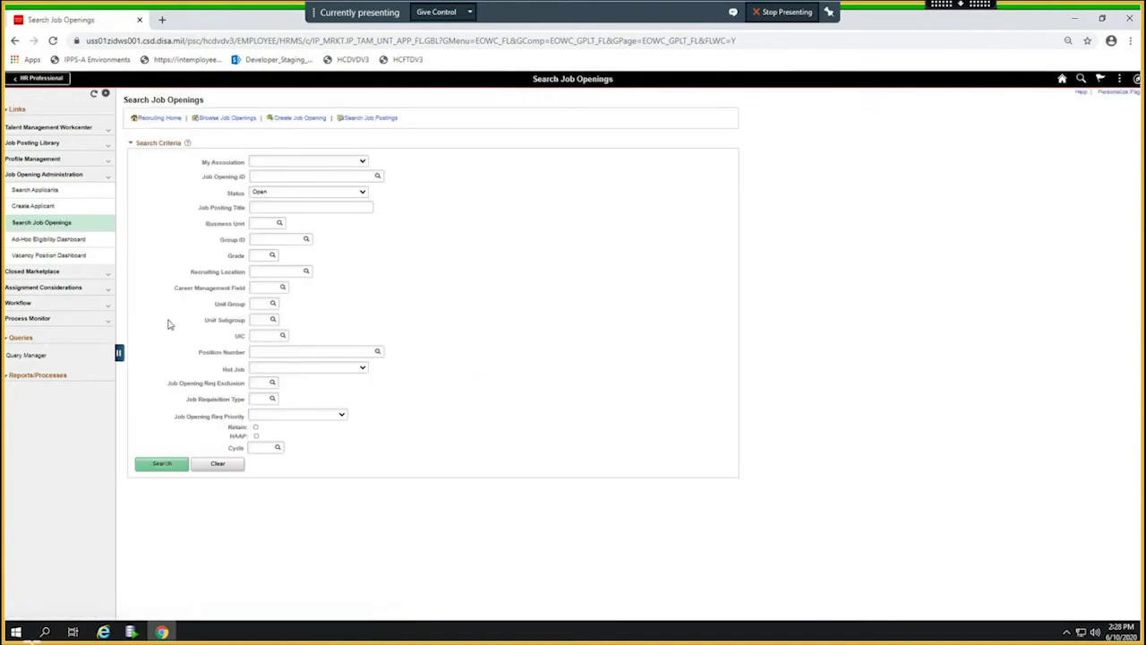
# Clear the Status filter and search for job opening ID 498.
pyautogui.click(266, 193)
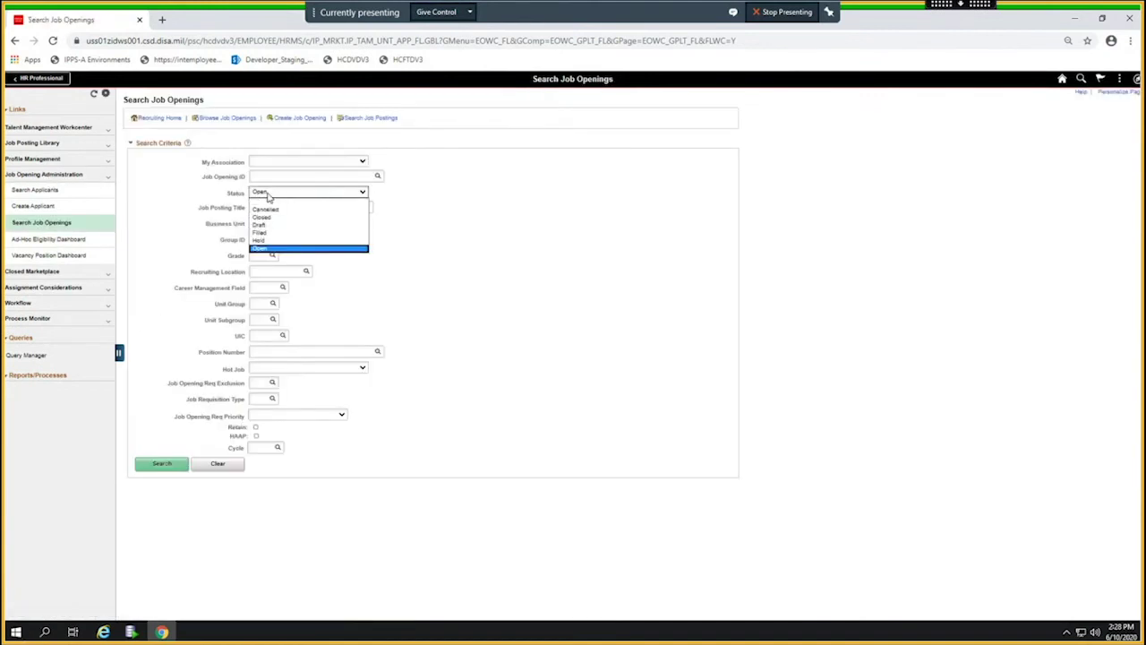
pyautogui.click(261, 199)
pyautogui.click(265, 176)
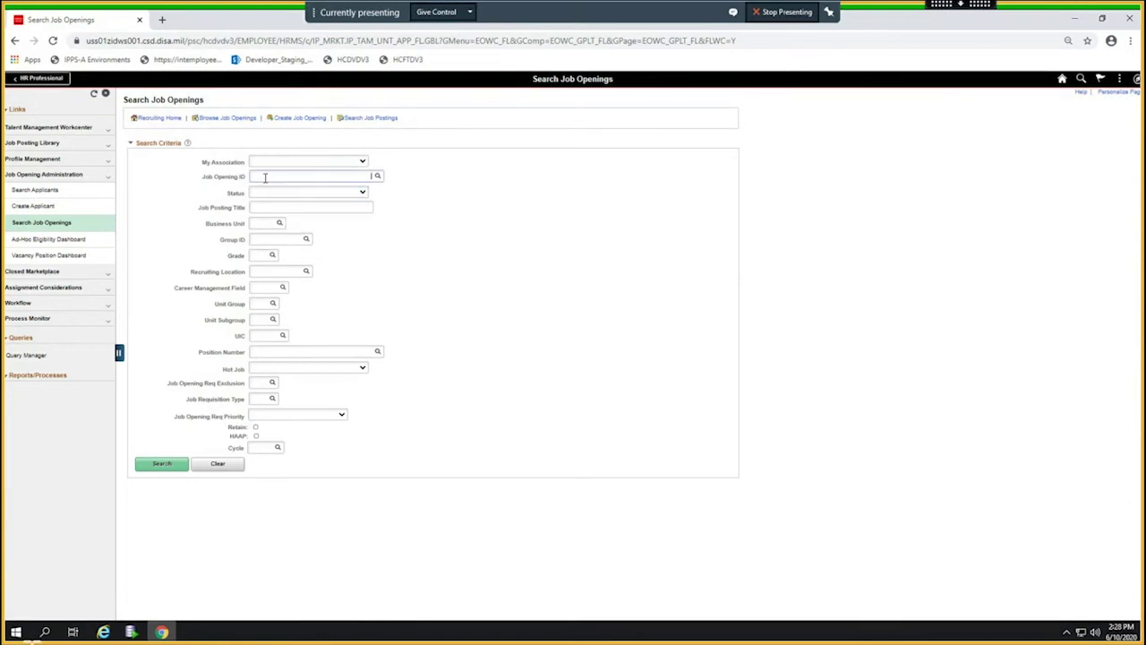
pyautogui.write('498')
pyautogui.click(161, 466)
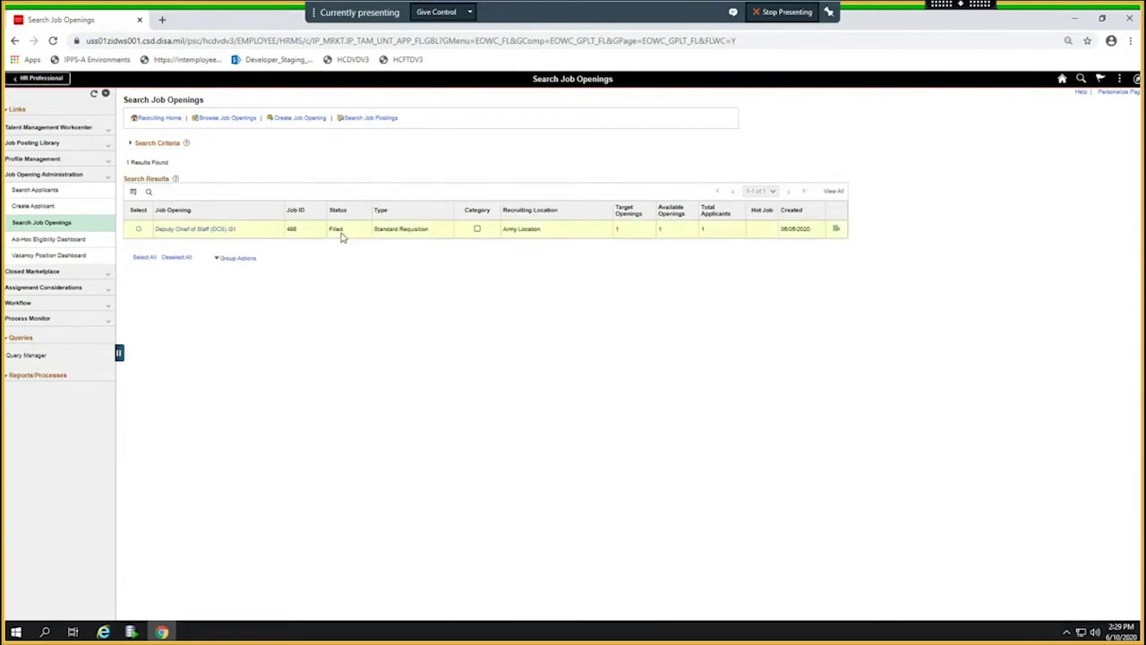
# Open the Deputy Chief of Staff (DCS) G1 opening and show its Applicants tab.
pyautogui.click(205, 230)
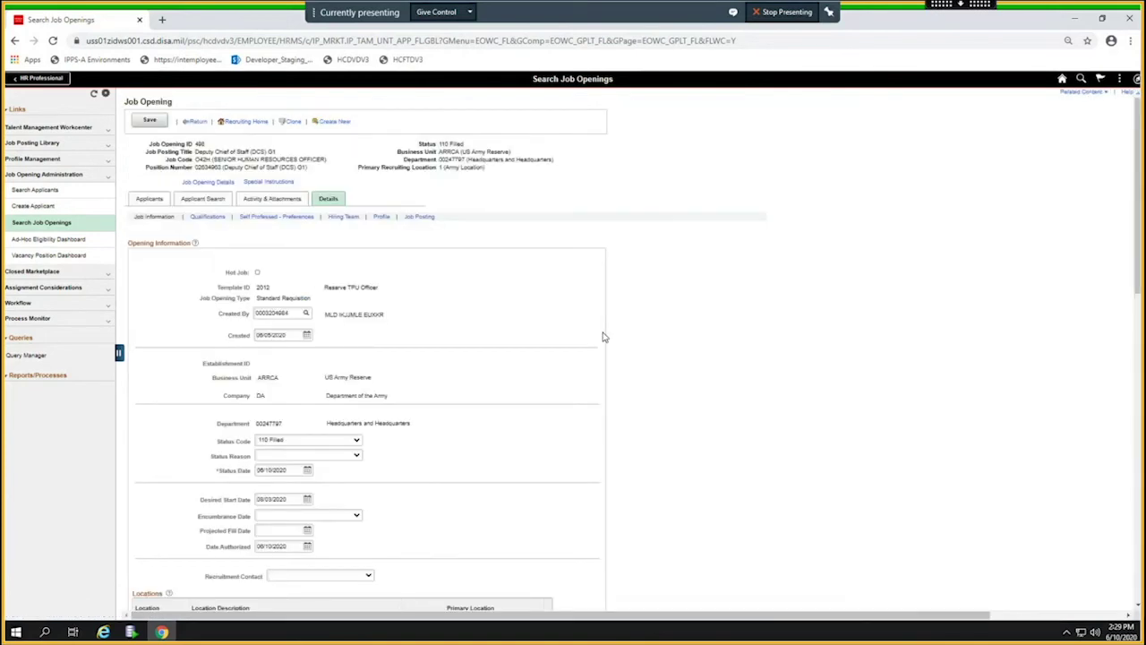
pyautogui.click(154, 198)
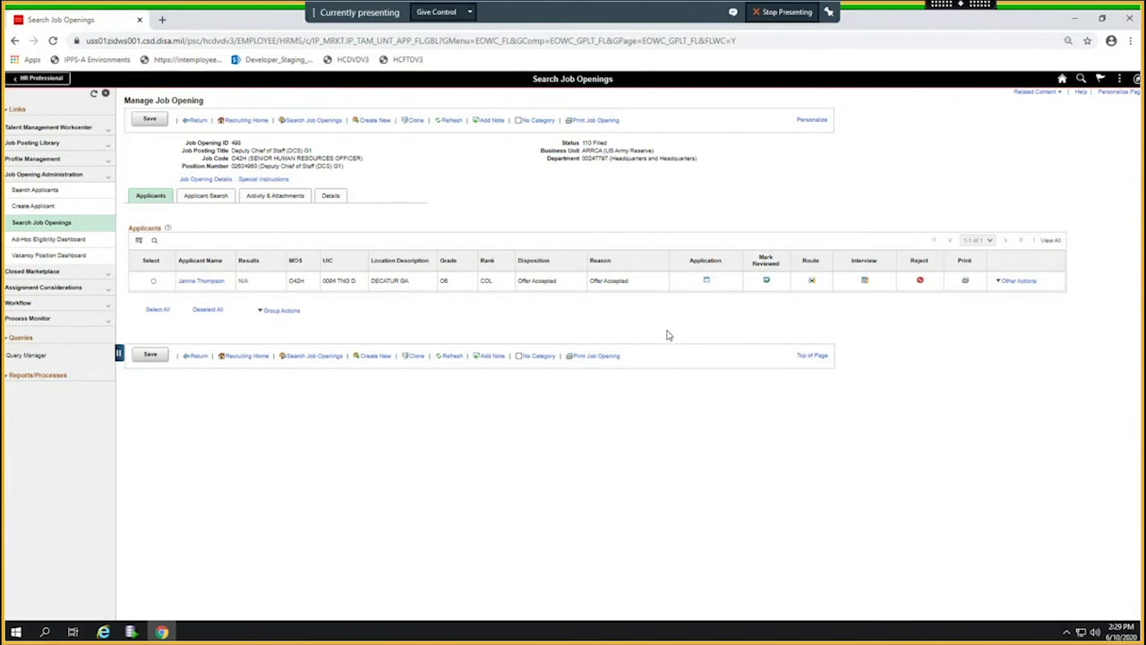
# Show the Details tab of job opening 498, confirming status 110 Filled.
pyautogui.click(331, 197)
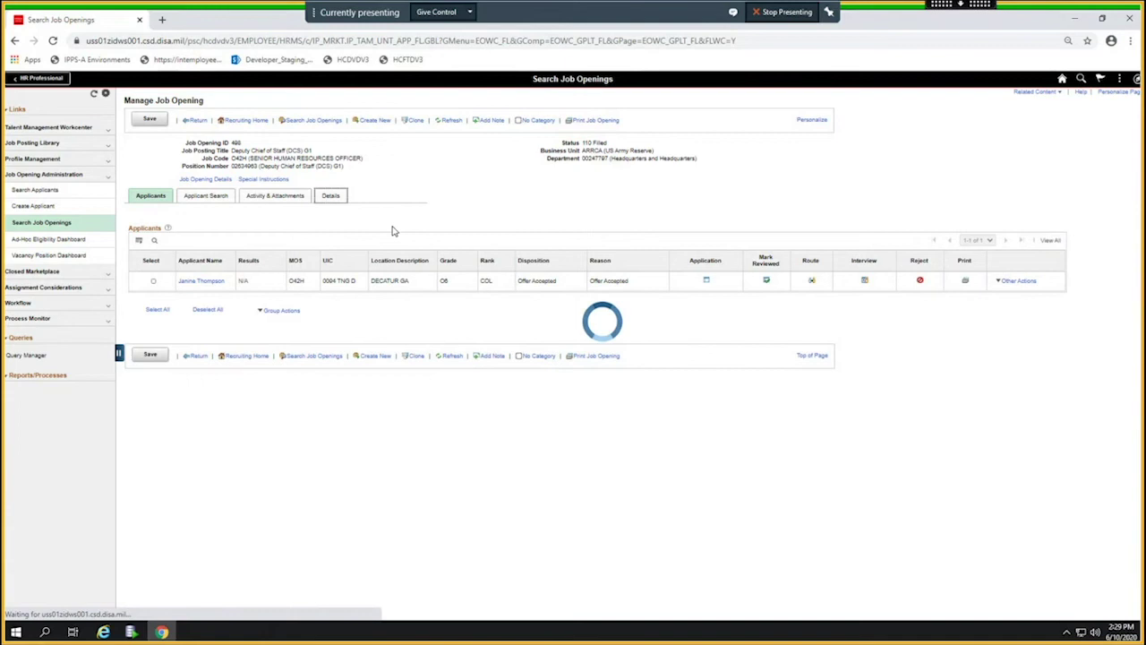